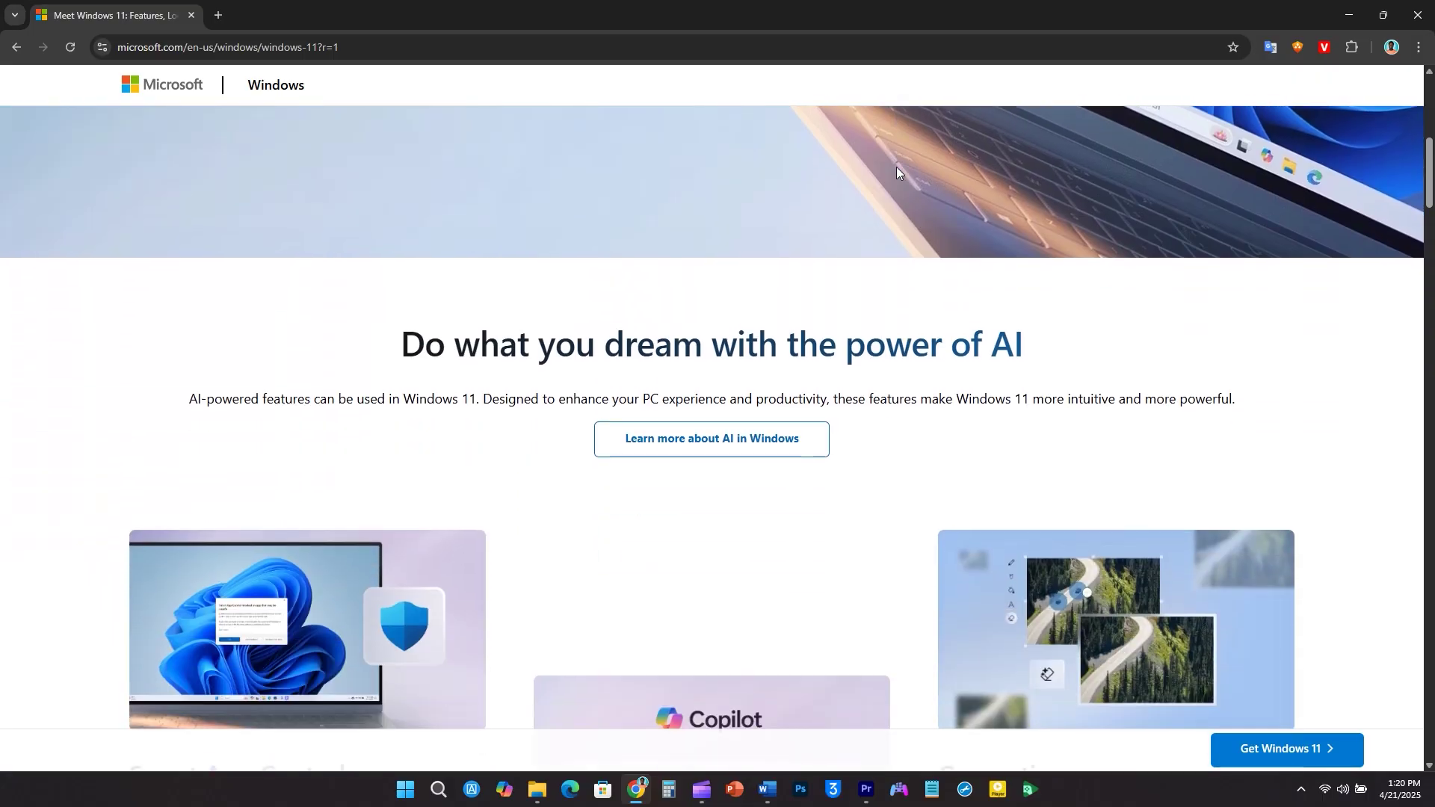
scroll(896, 174, down, 1)
scroll(896, 173, down, 2)
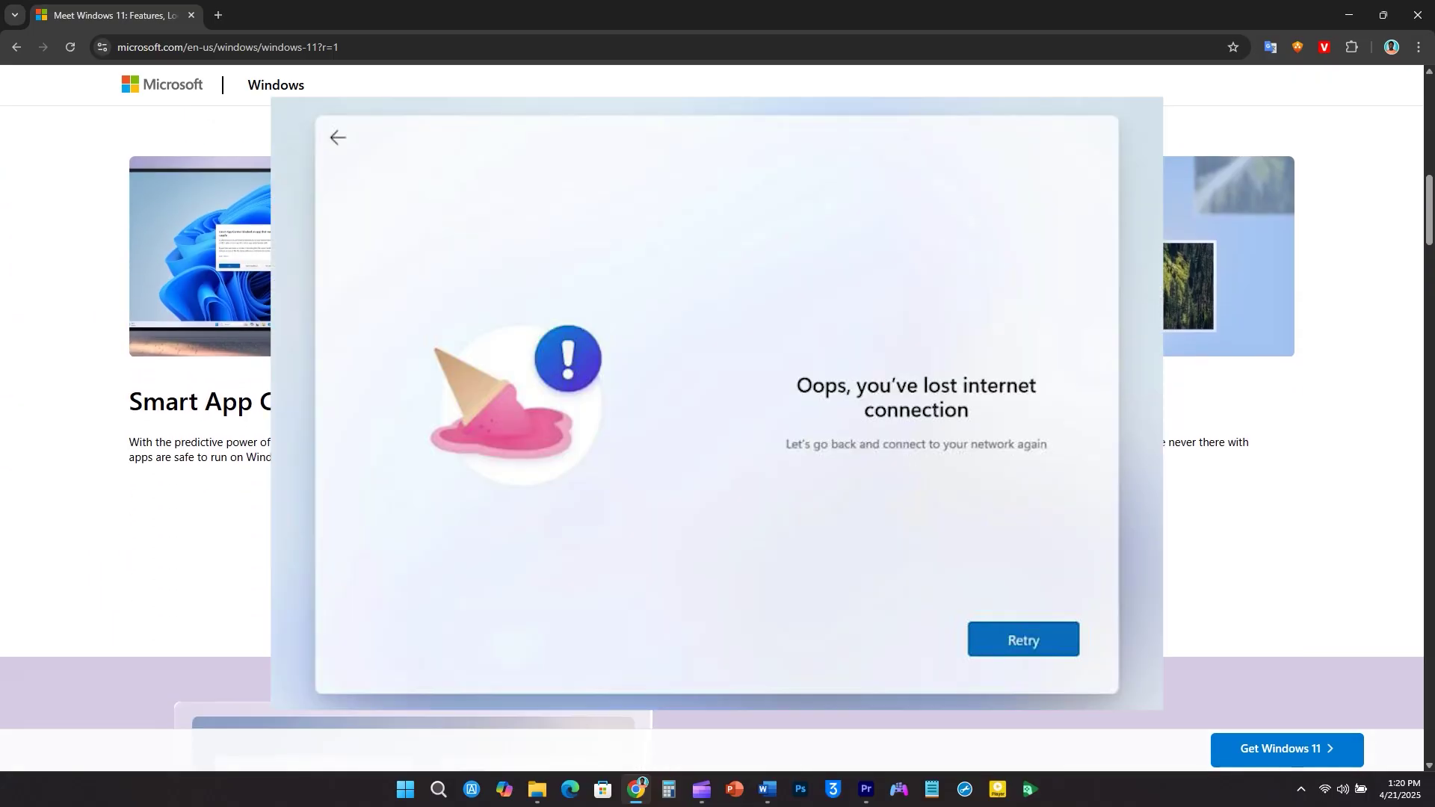
scroll(896, 172, down, 1)
scroll(896, 173, down, 2)
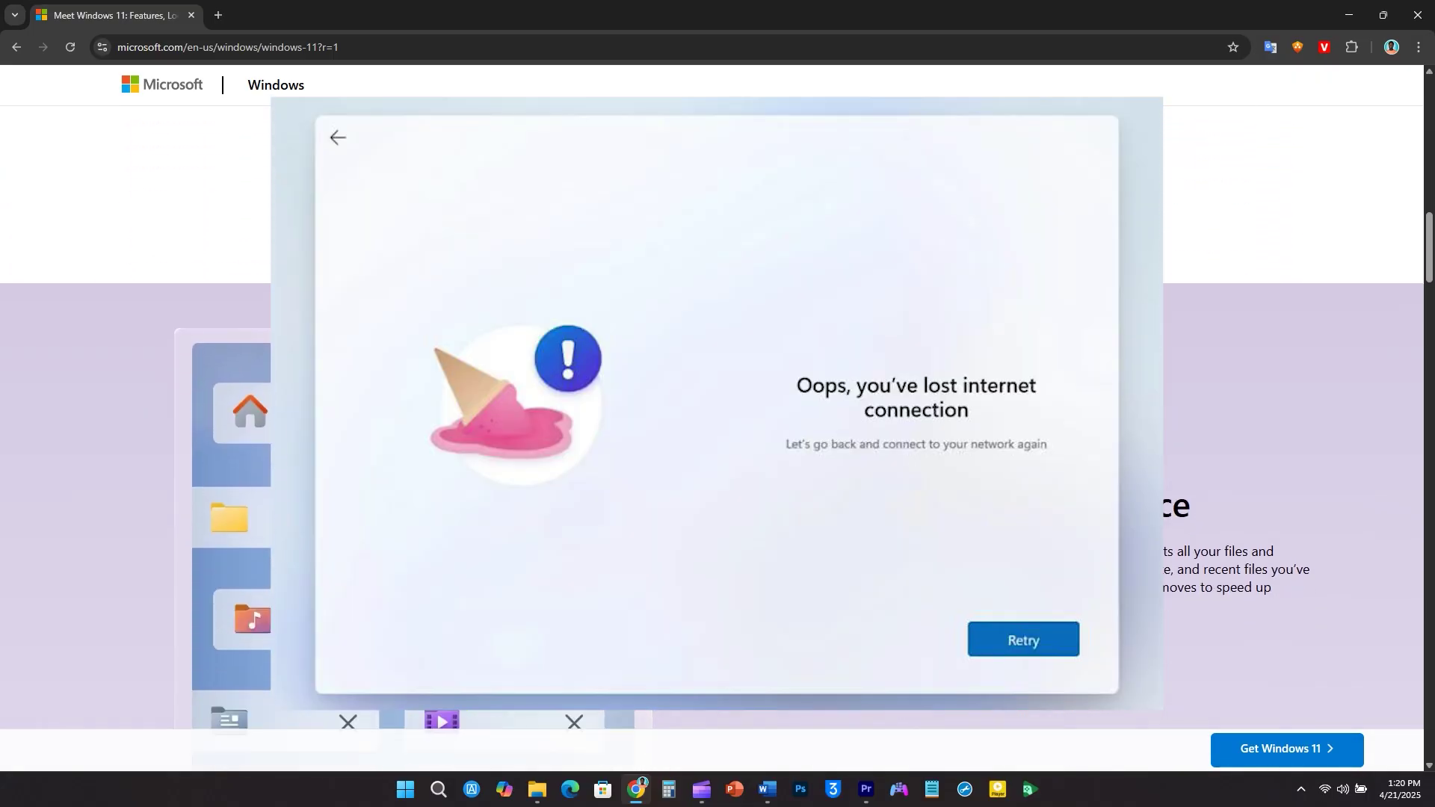
scroll(895, 173, down, 2)
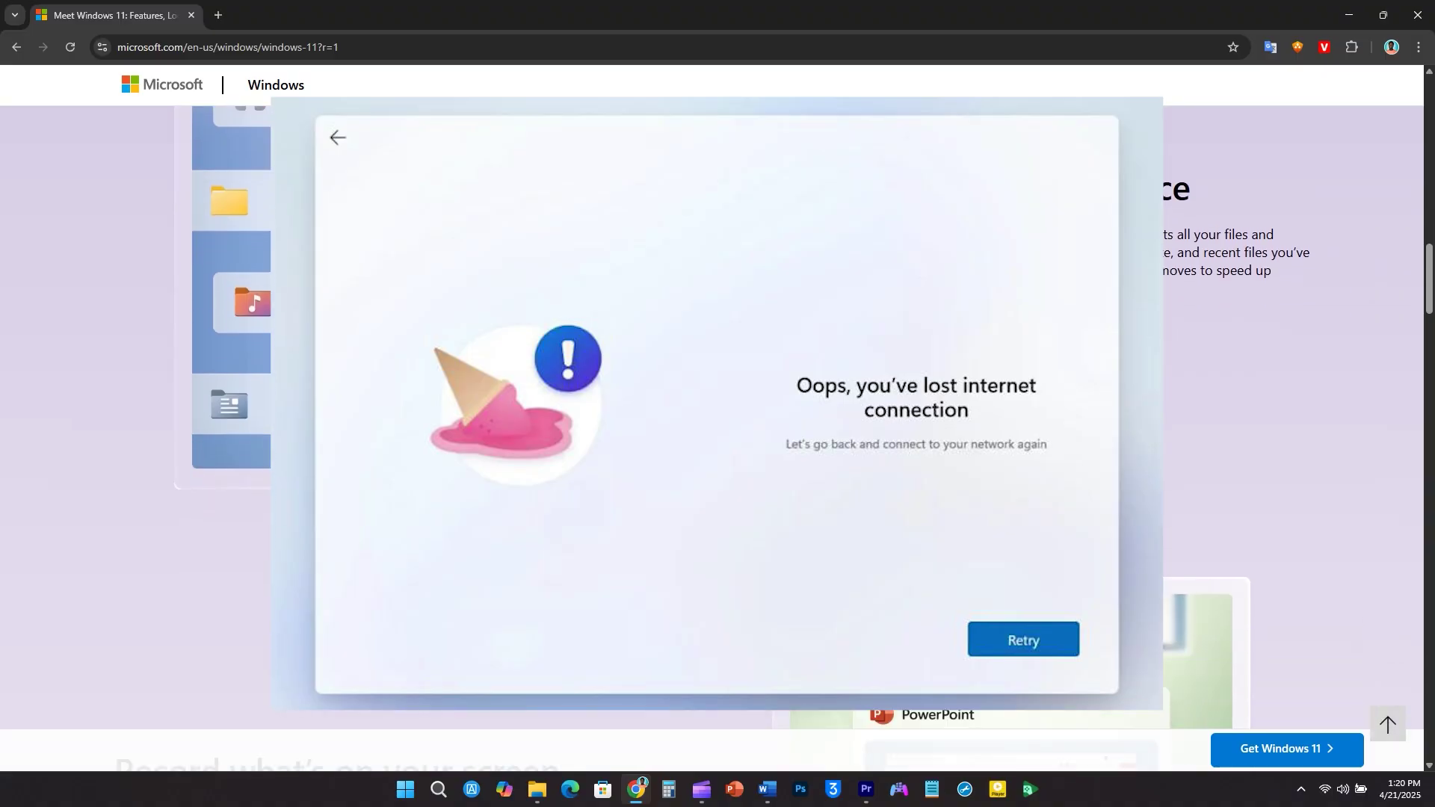
scroll(897, 173, down, 1)
scroll(896, 166, down, 1)
scroll(897, 167, down, 1)
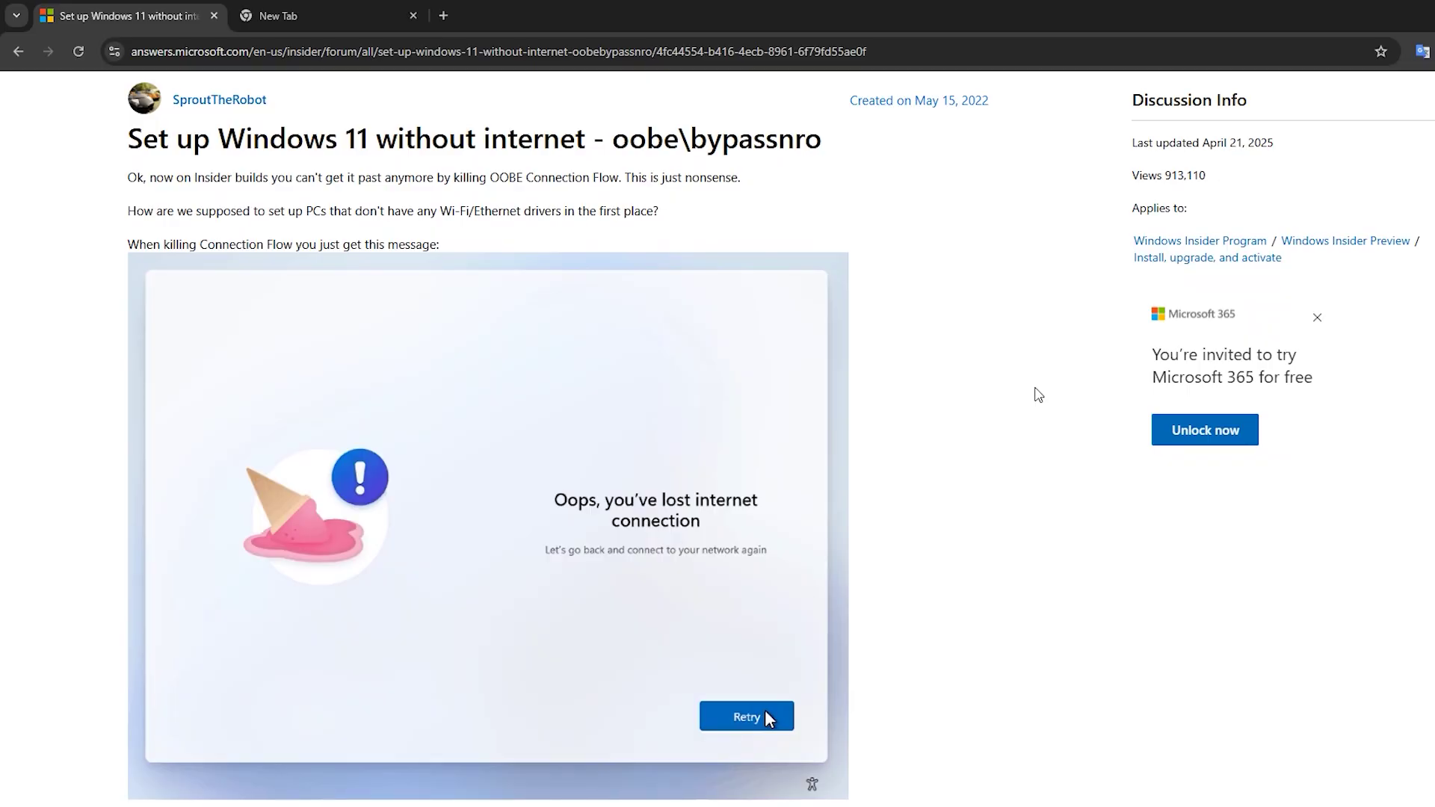
scroll(1039, 395, down, 1)
scroll(1038, 395, down, 2)
scroll(1039, 395, down, 1)
scroll(1039, 395, down, 1)
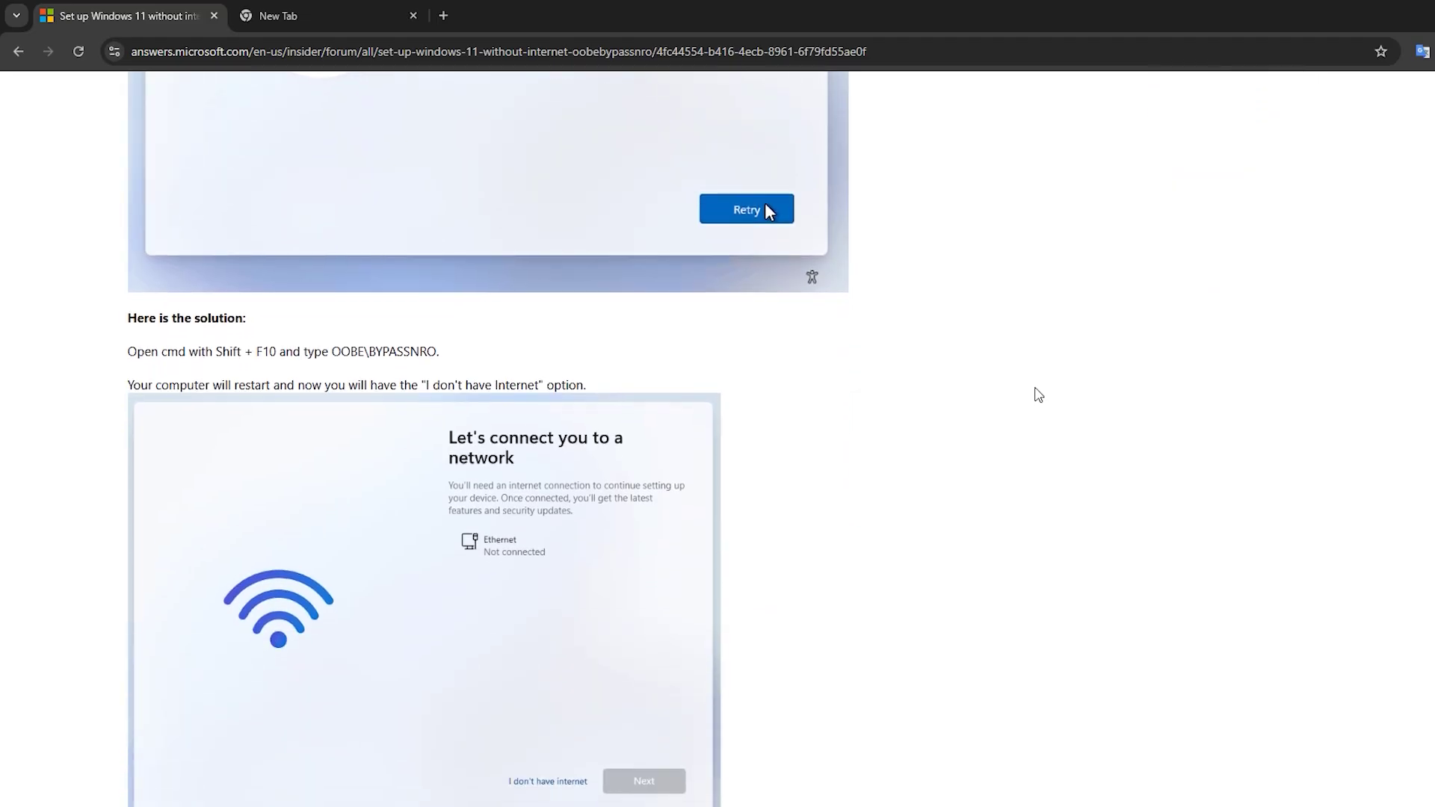
scroll(1038, 395, down, 1)
scroll(1039, 394, down, 1)
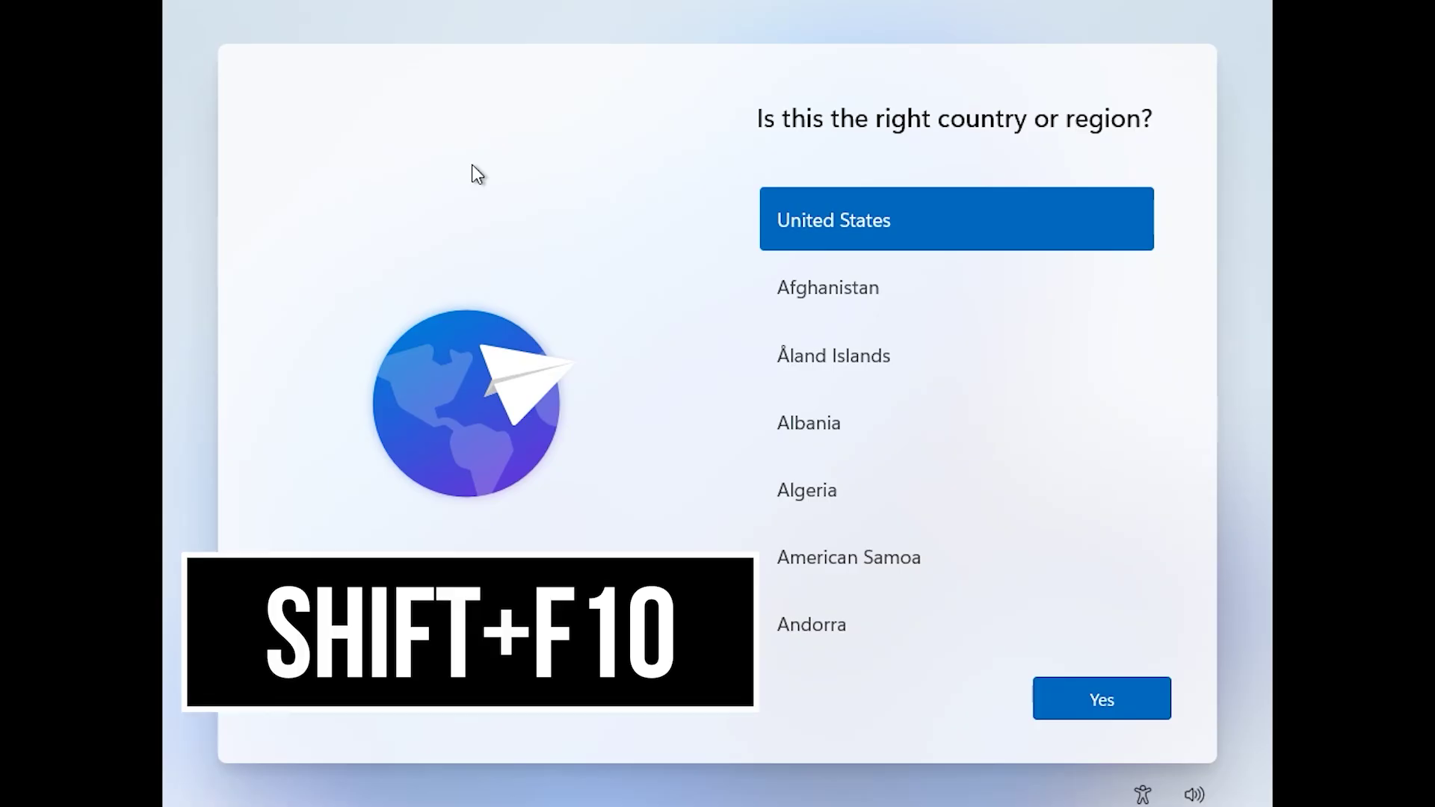
Step: Open a Command Prompt over setup with Shift+F10 and nudge it upward
key(shift+F10)
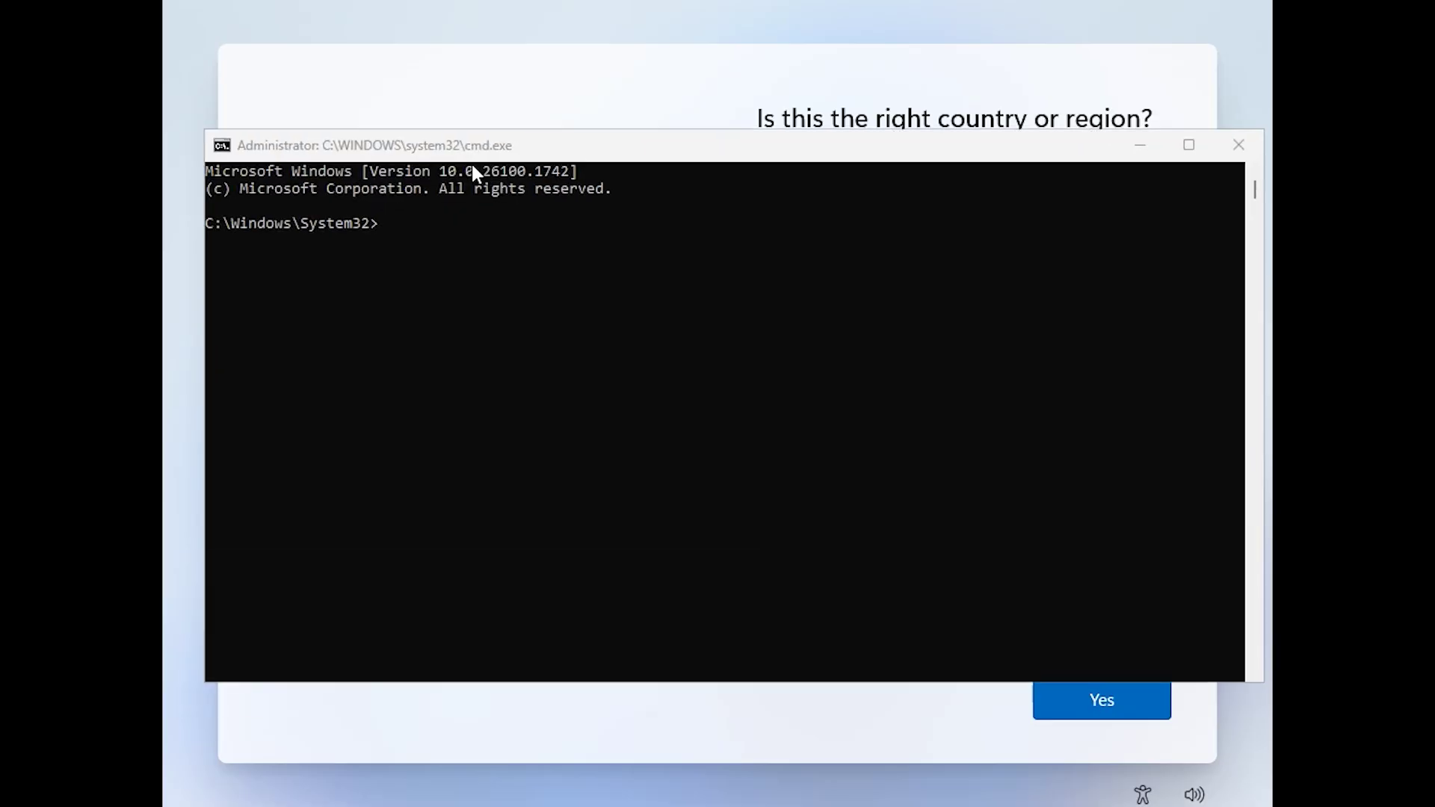
mouse_move(632, 155)
mouse_down()
mouse_move(626, 123)
mouse_move(634, 150)
mouse_up()
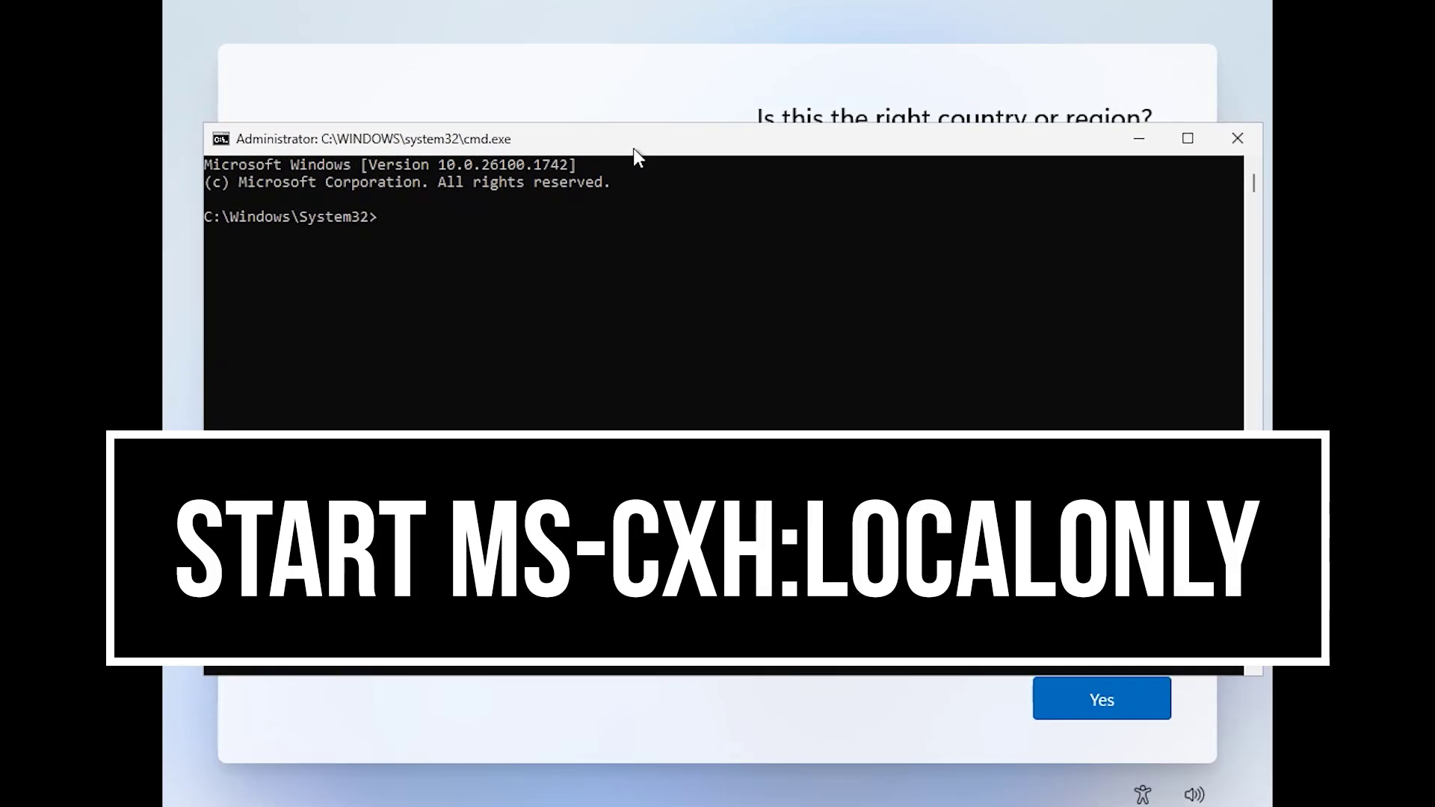
text(sta)
text(rt ms-cxh:)
text(localonly)
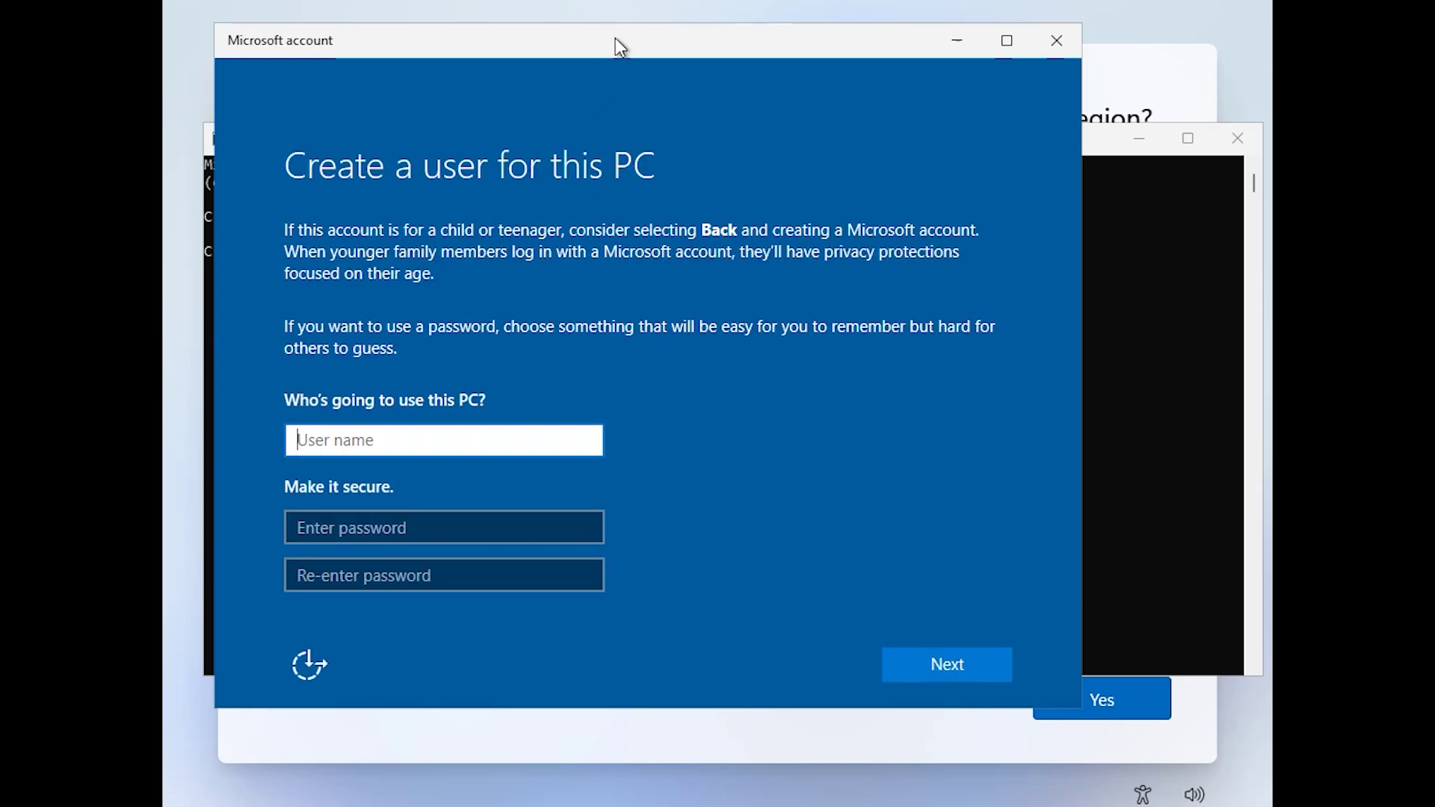
Step: Move the offline account window aside and submit the new local user
drag(617, 37, 715, 56)
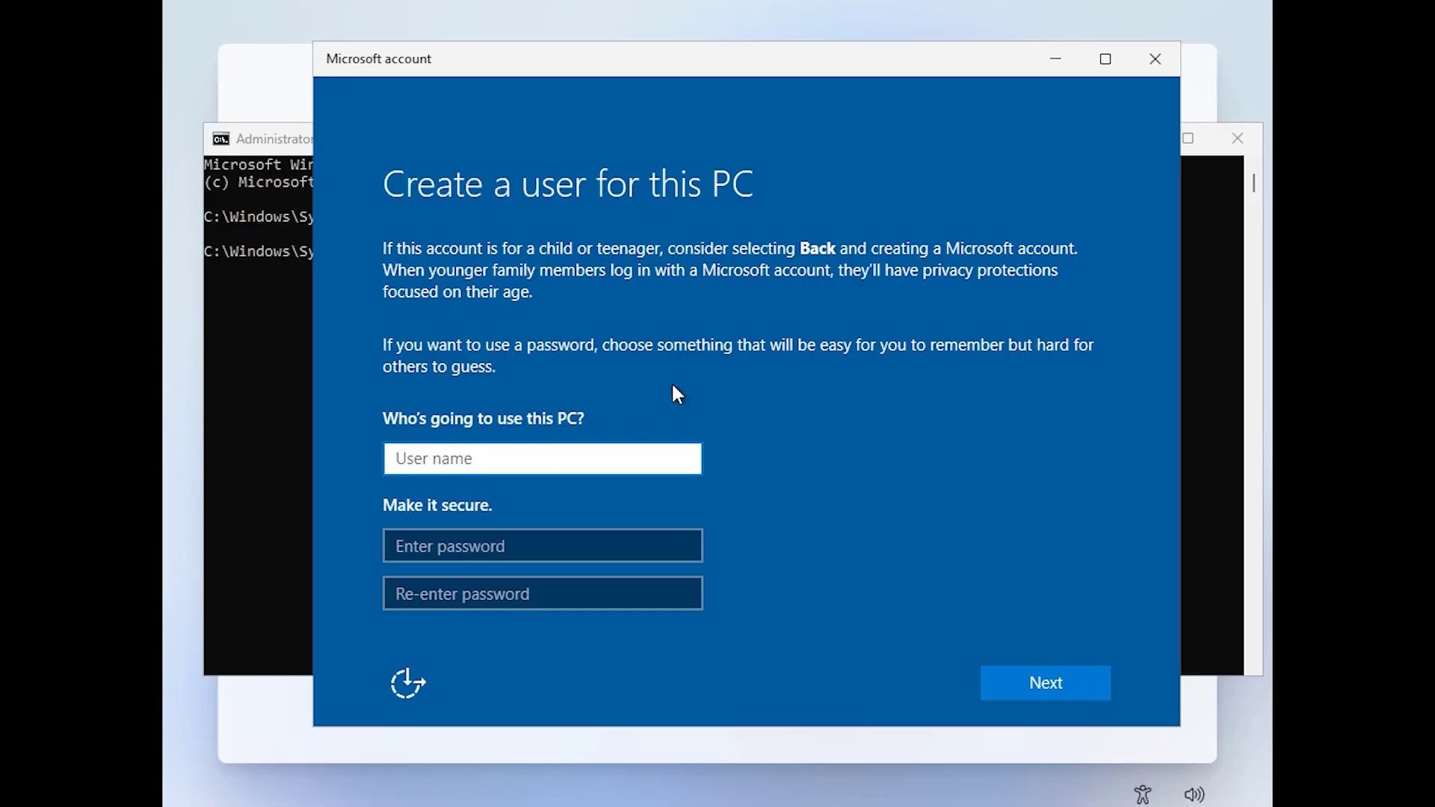
text(Rabphils Tech)
click(1025, 693)
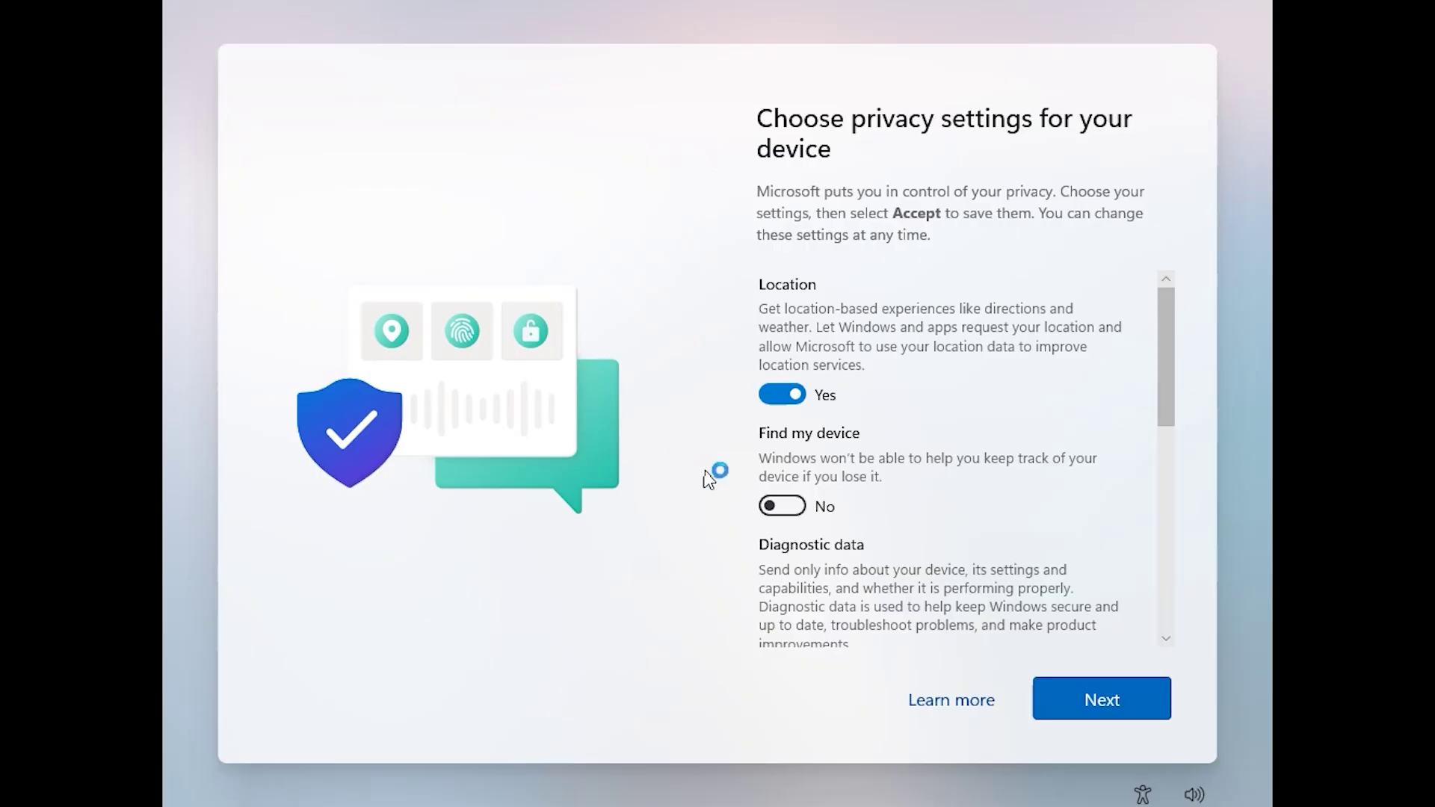
Step: Set Location, Inking & typing, Tailored experiences and Advertising ID to off, then accept
click(772, 401)
scroll(788, 407, down, 1)
scroll(787, 405, down, 3)
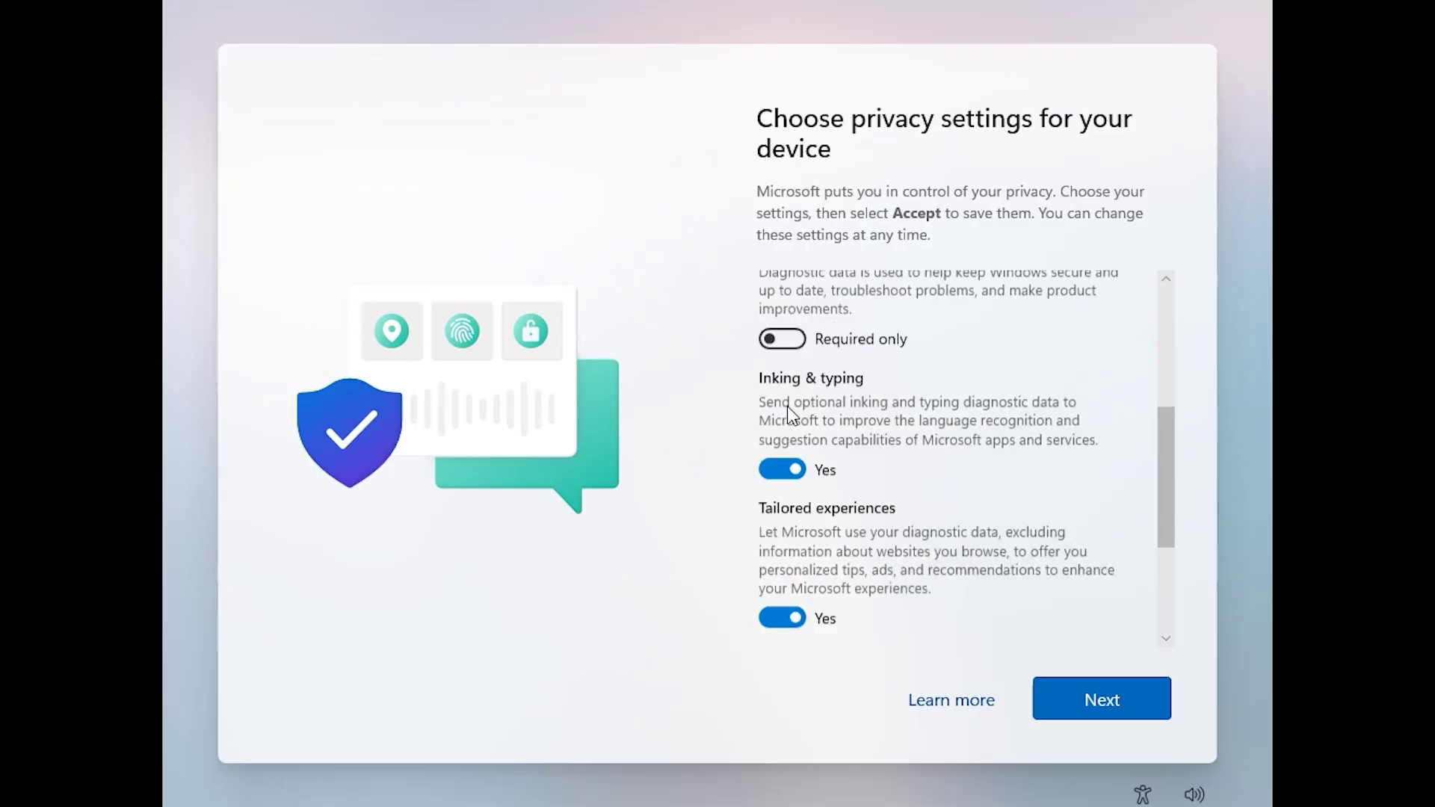
click(770, 454)
scroll(769, 471, down, 3)
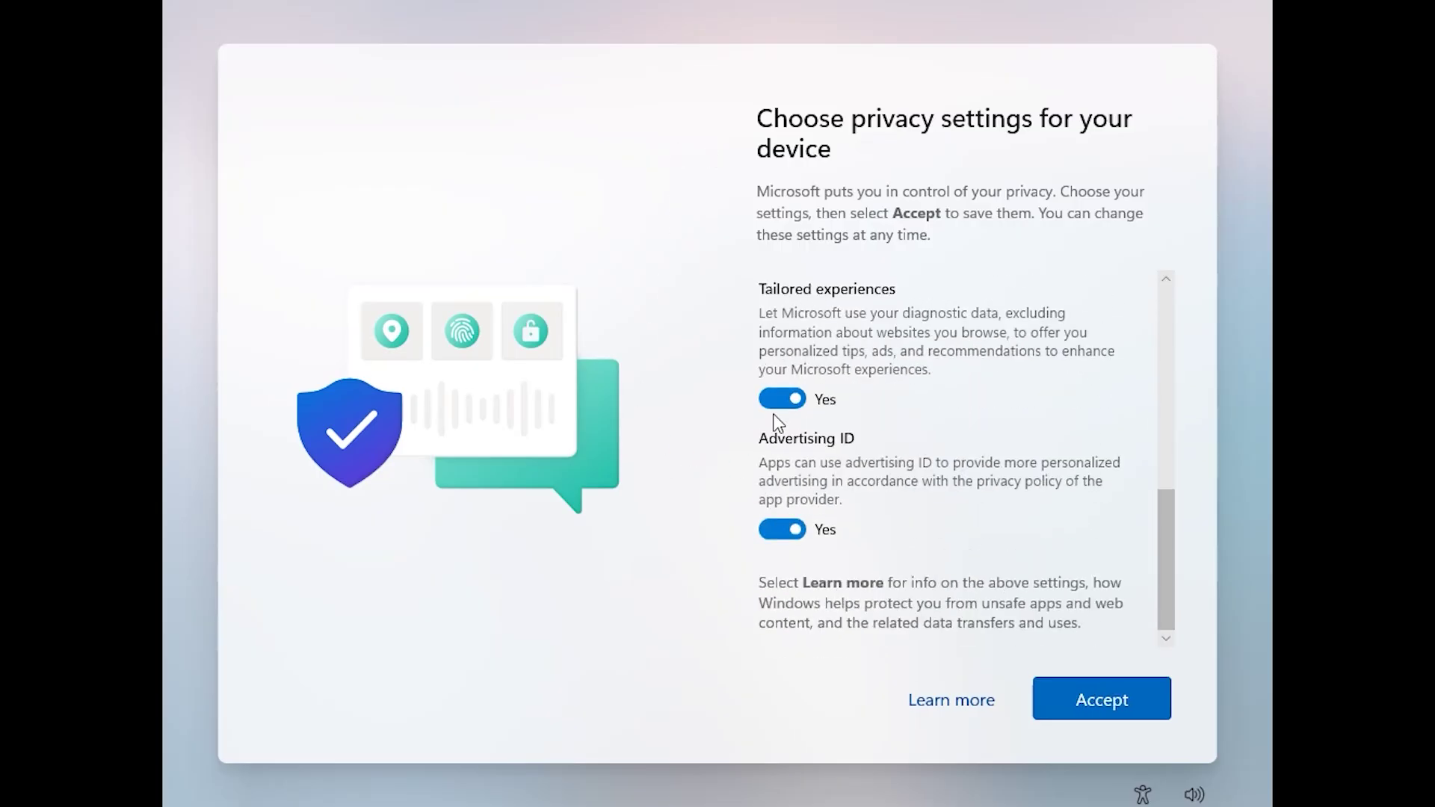
click(773, 395)
click(782, 530)
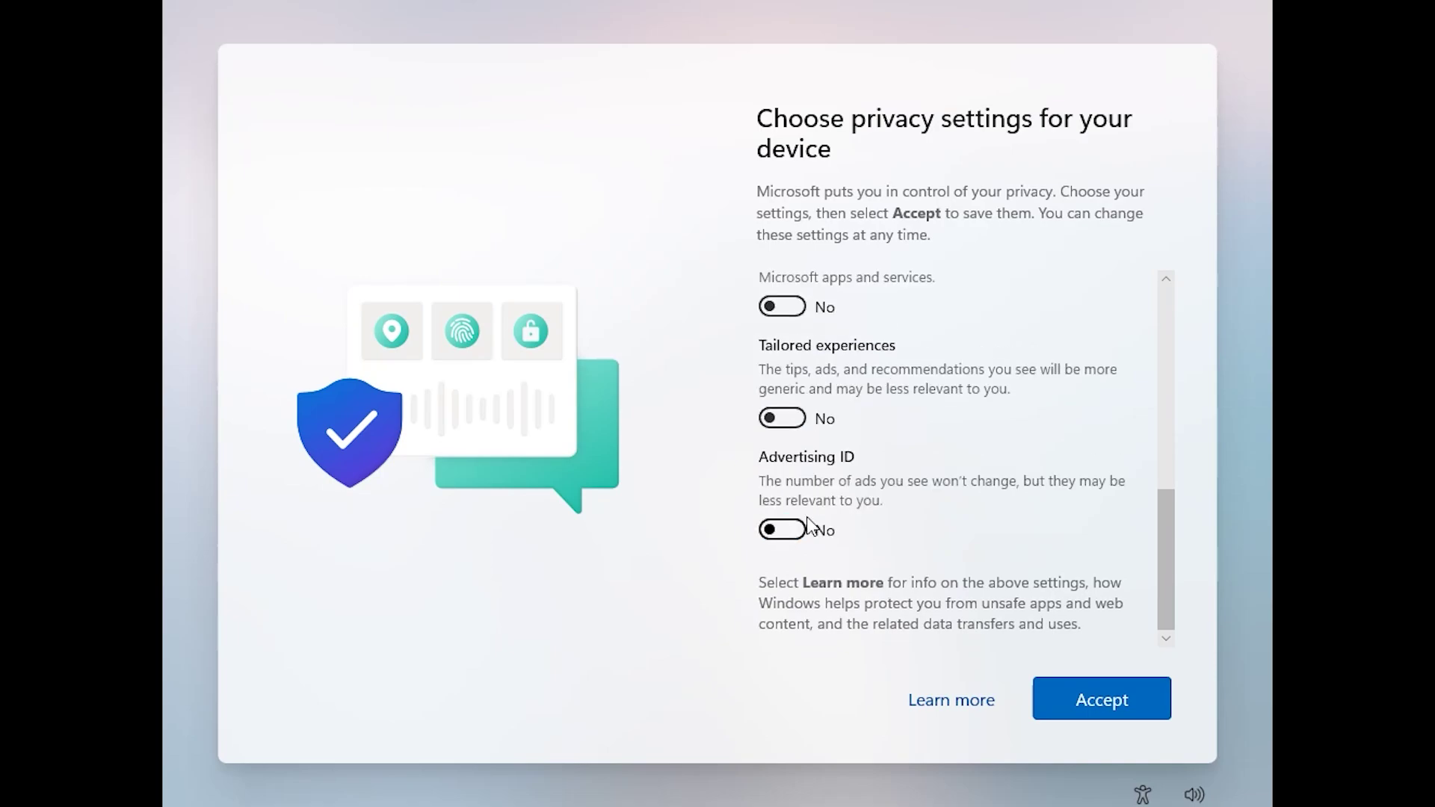
click(1125, 696)
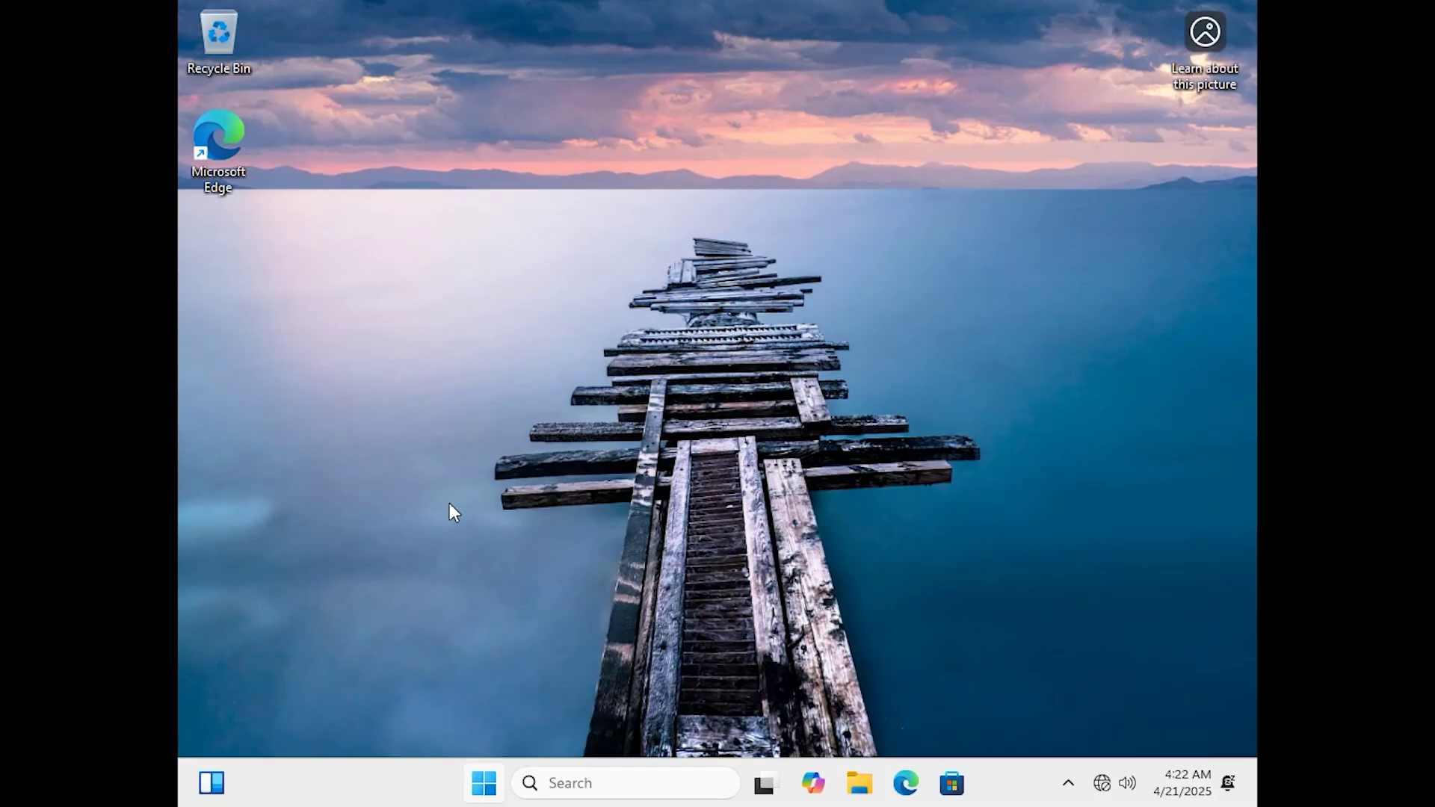
Step: Open System from the Start right-click menu and move Settings to the right
right_click(485, 785)
click(435, 290)
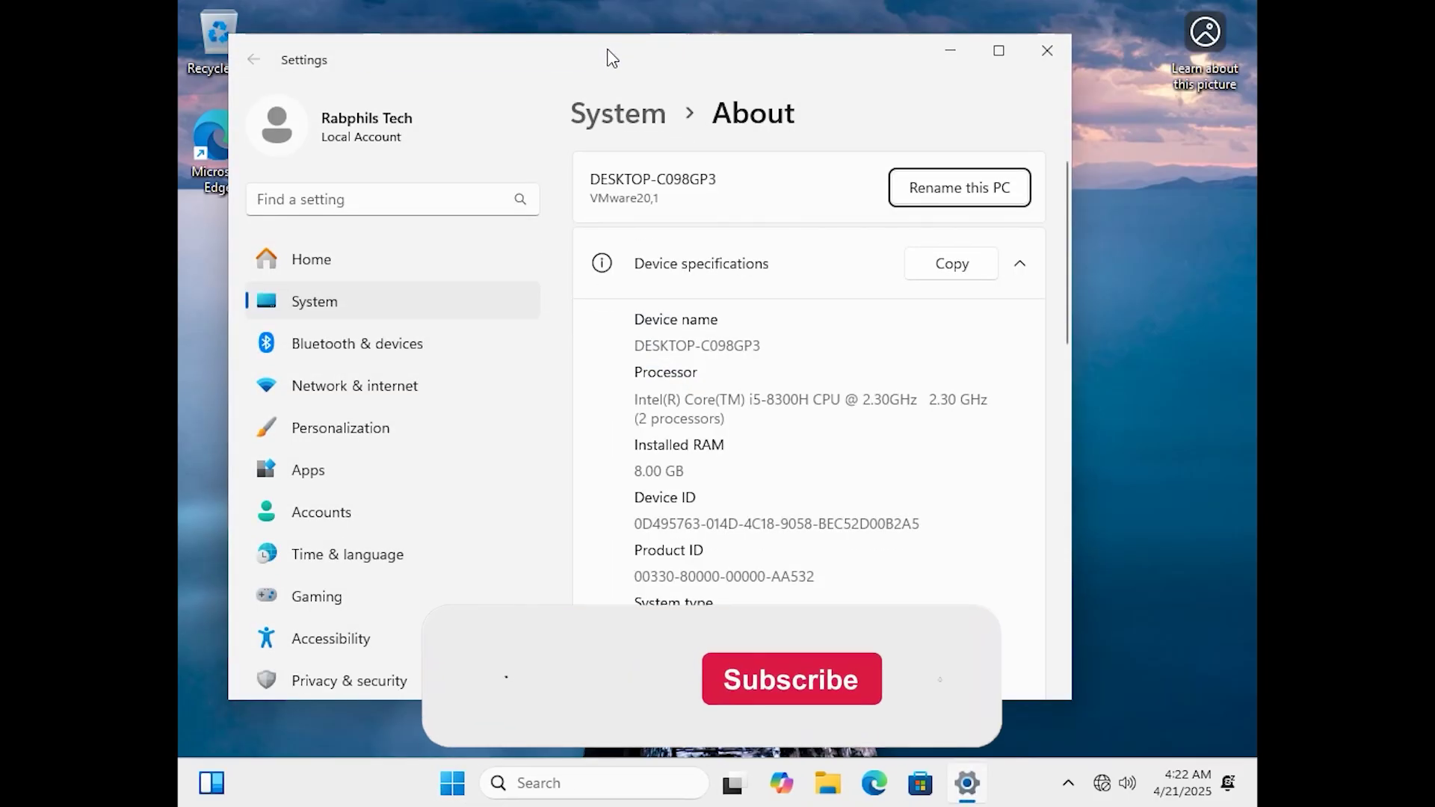
drag(609, 58, 717, 62)
scroll(911, 494, down, 1)
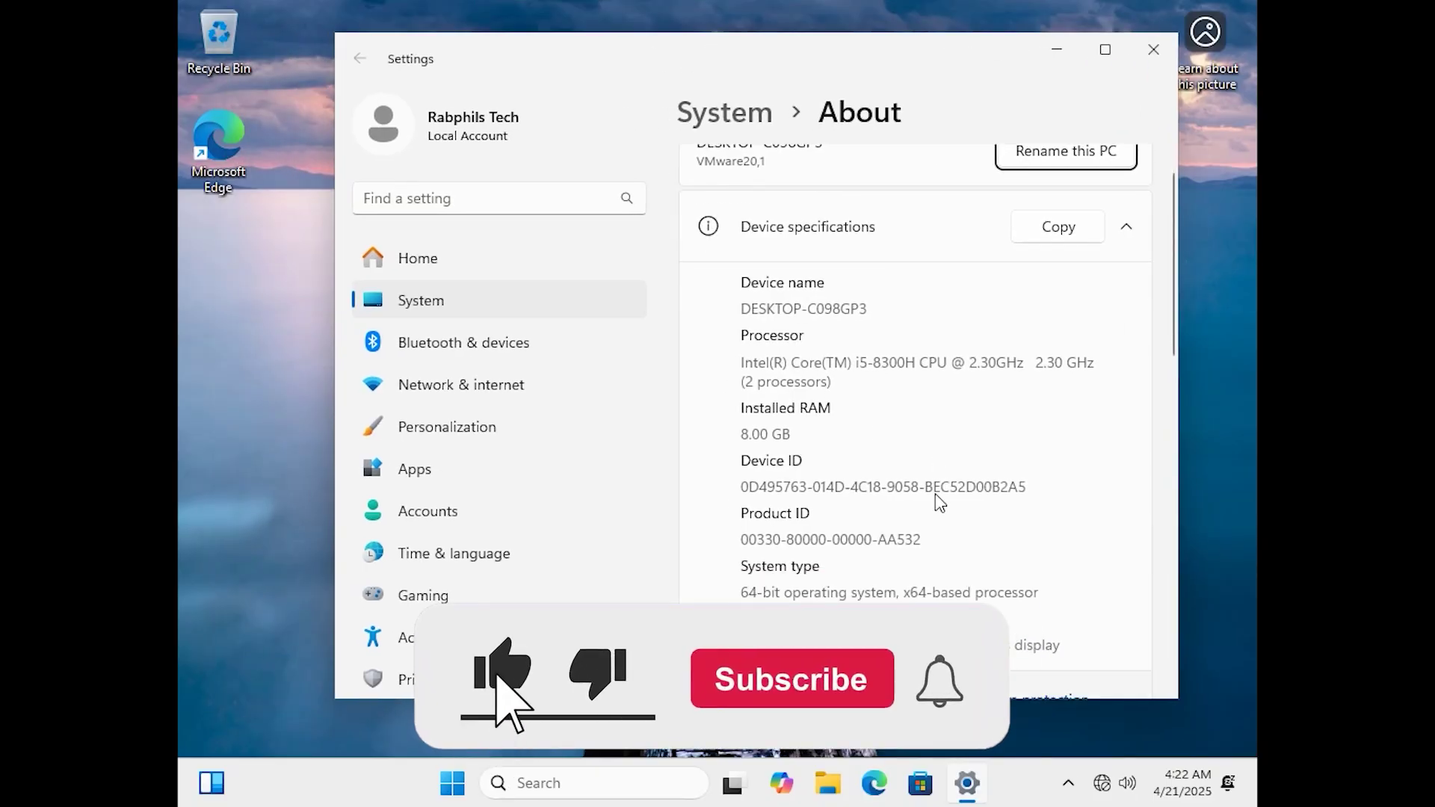
scroll(940, 503, down, 2)
scroll(940, 504, down, 1)
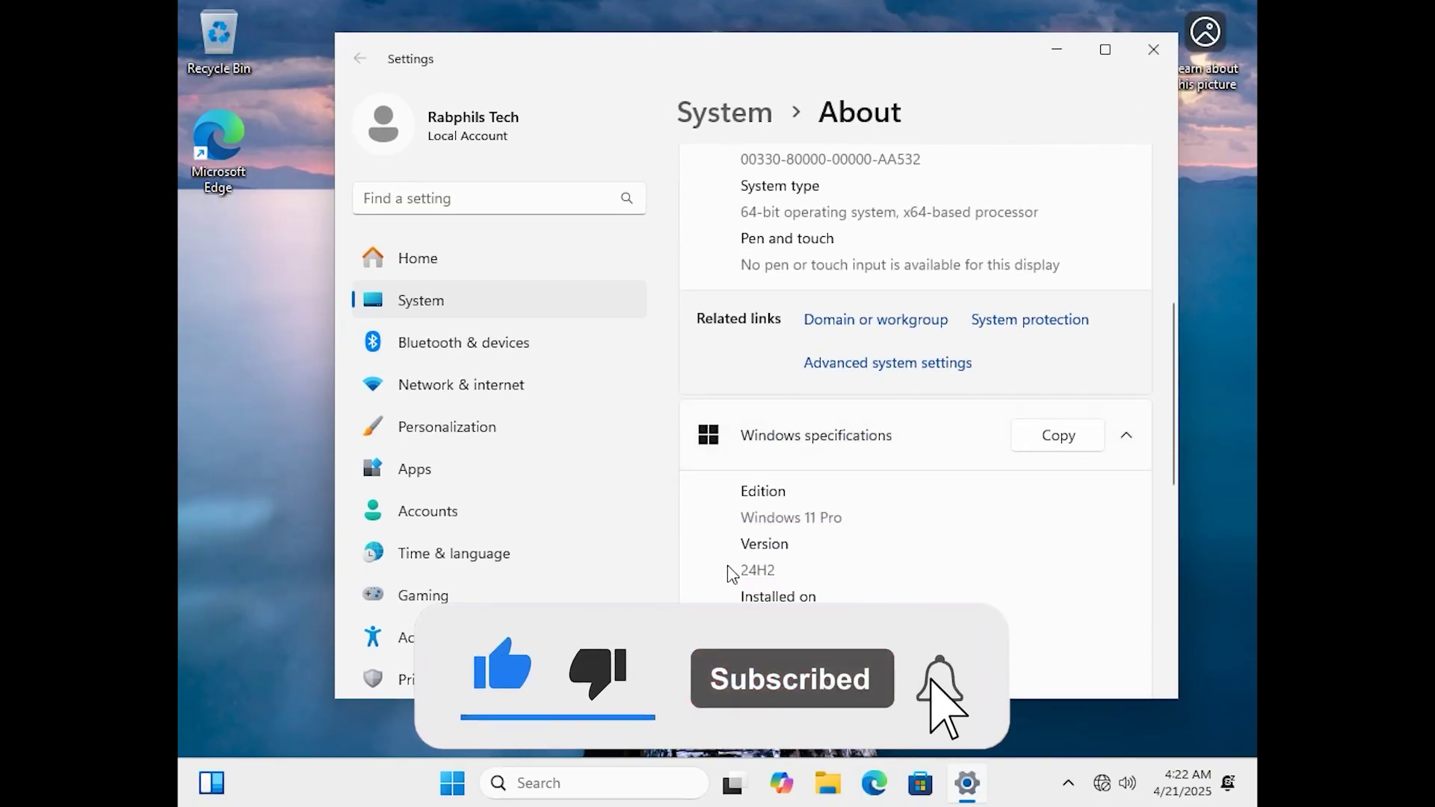